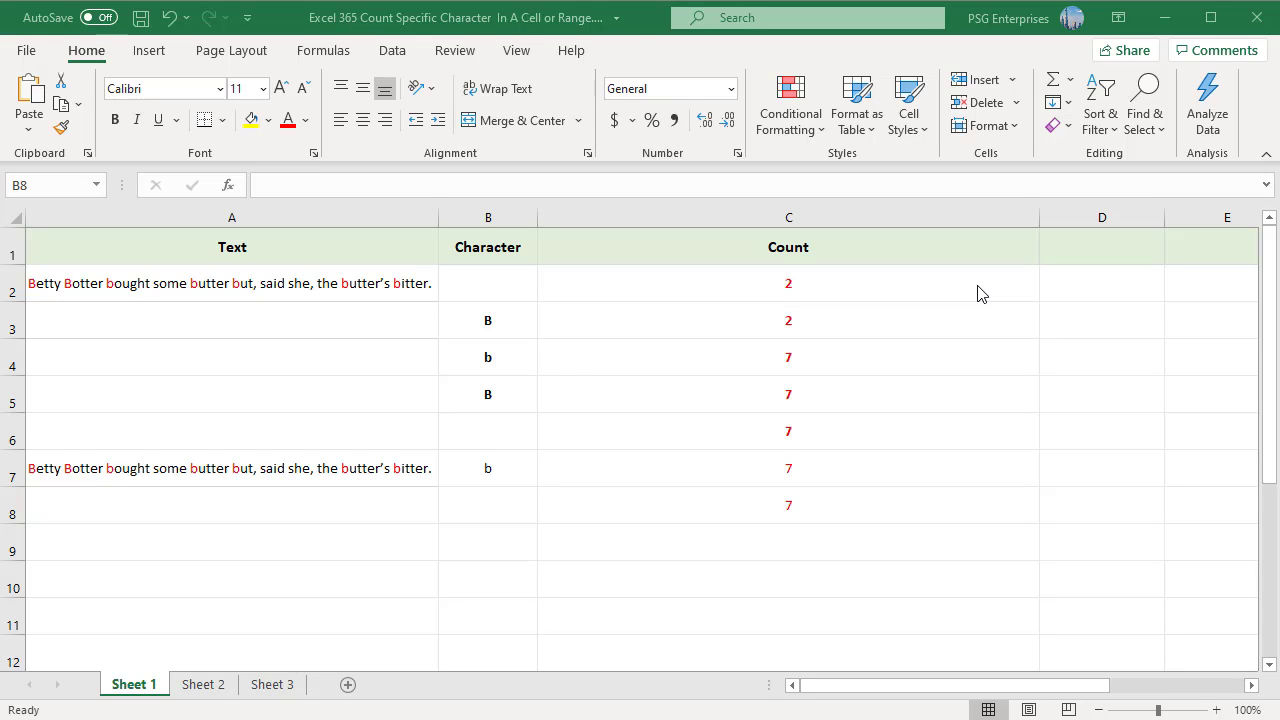
# Review and re-confirm the character-count formulas in C2 and C3.
pyautogui.click(990, 283)
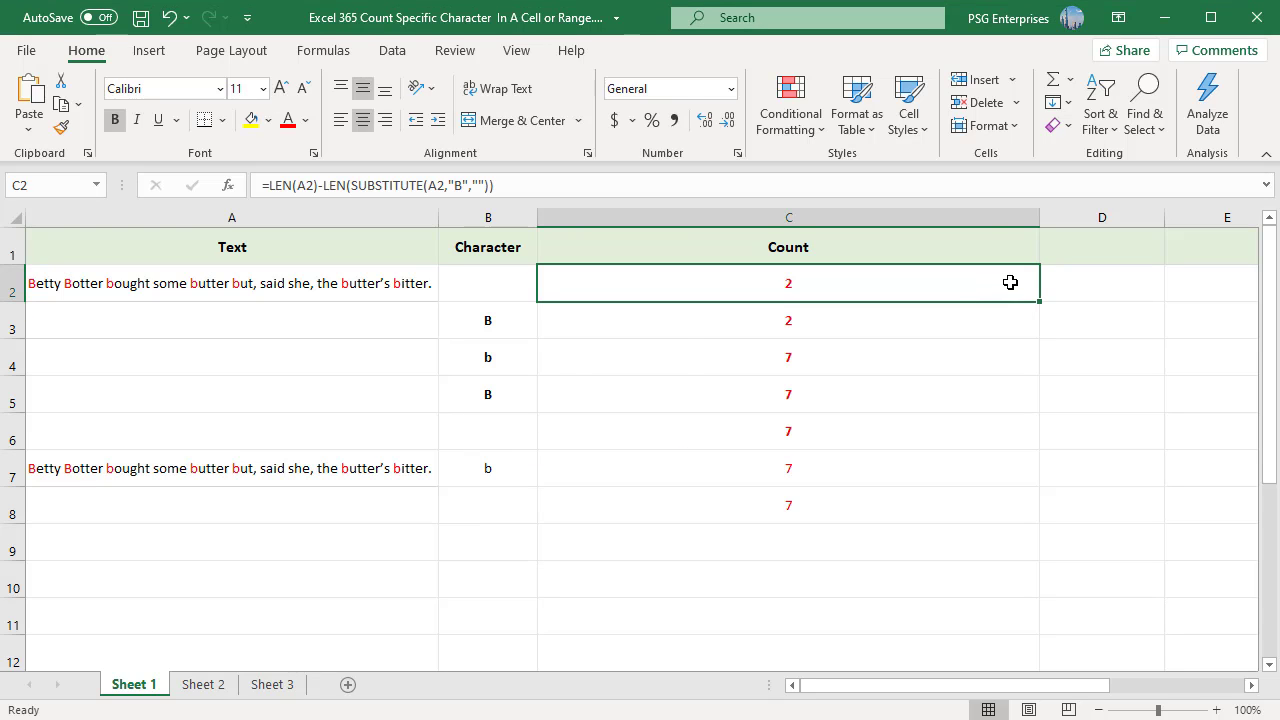
pyautogui.doubleClick(1010, 282)
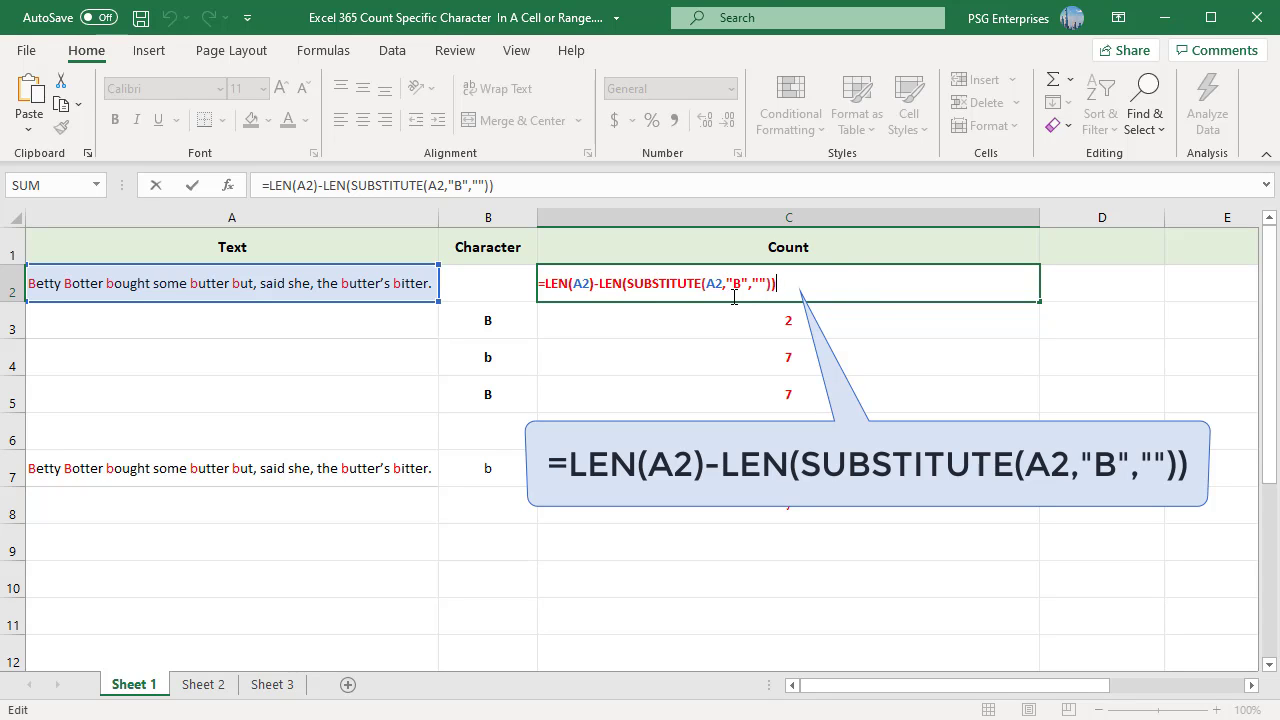
pyautogui.hotkey('ctrl', 'Return')
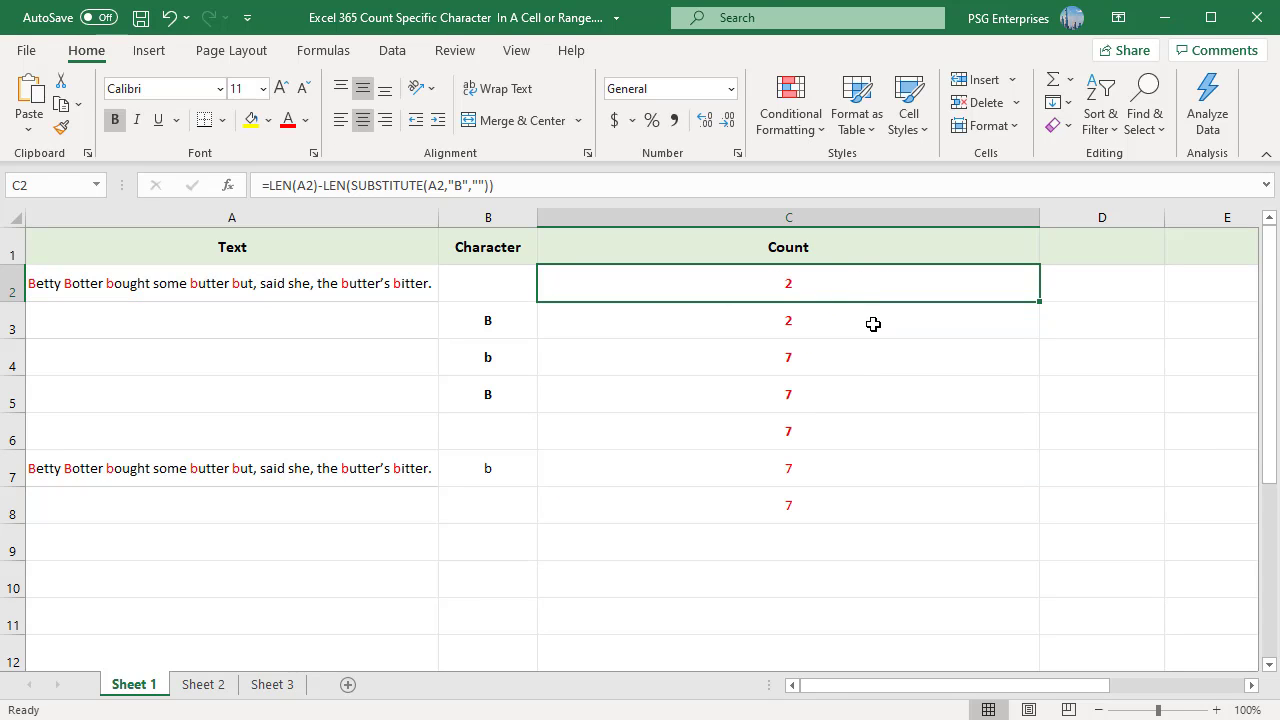
pyautogui.click(945, 324)
pyautogui.doubleClick(945, 324)
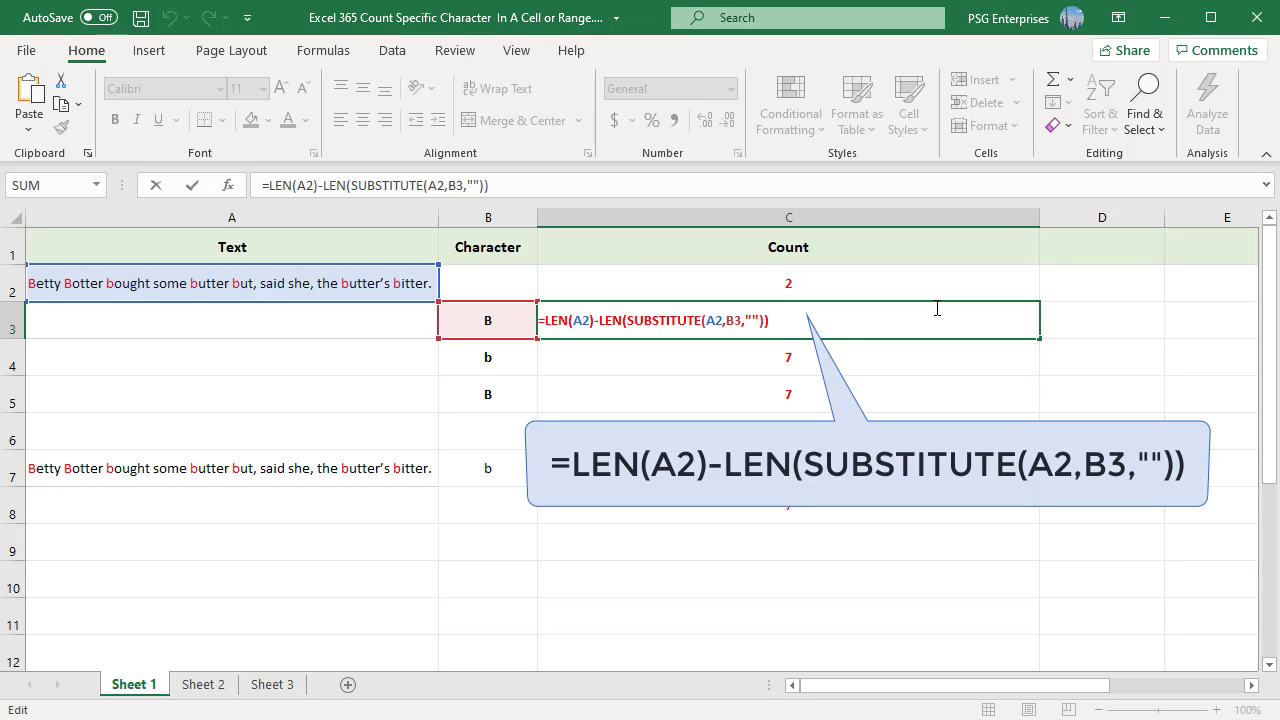
pyautogui.hotkey('ctrl', 'Return')
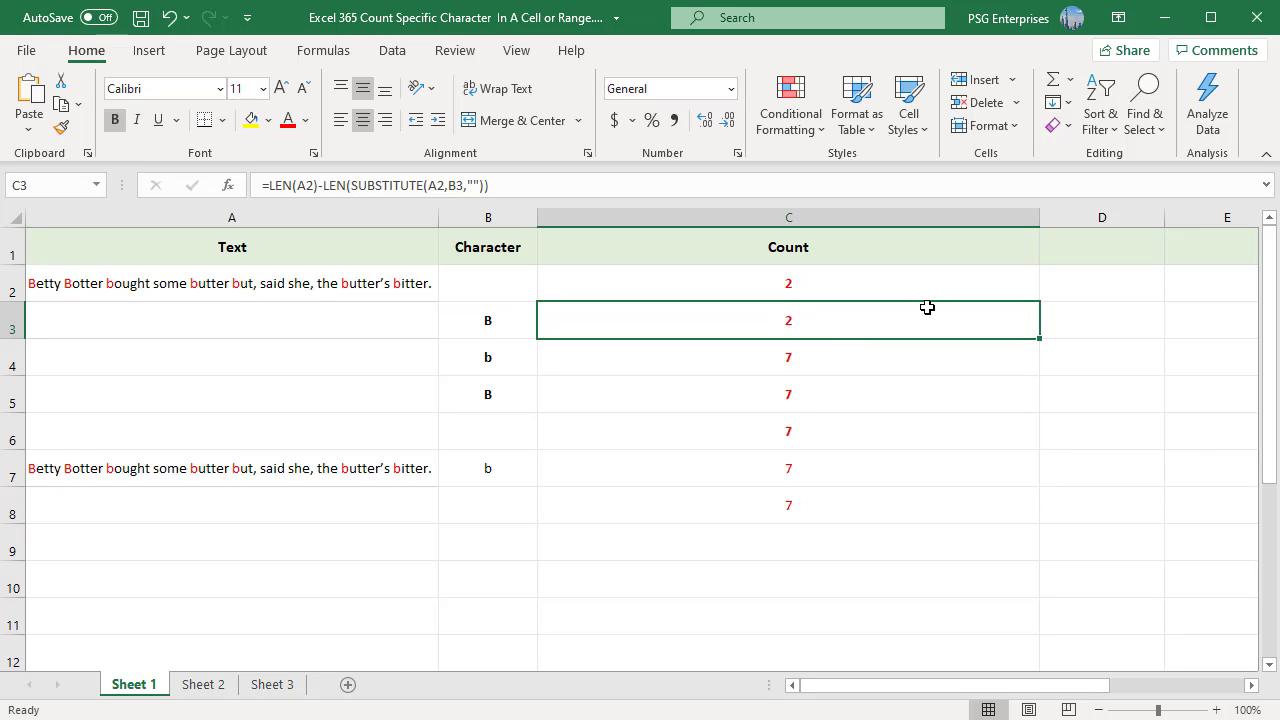
# Inspect C4's LOWER-based count formula without changing it.
pyautogui.click(832, 355)
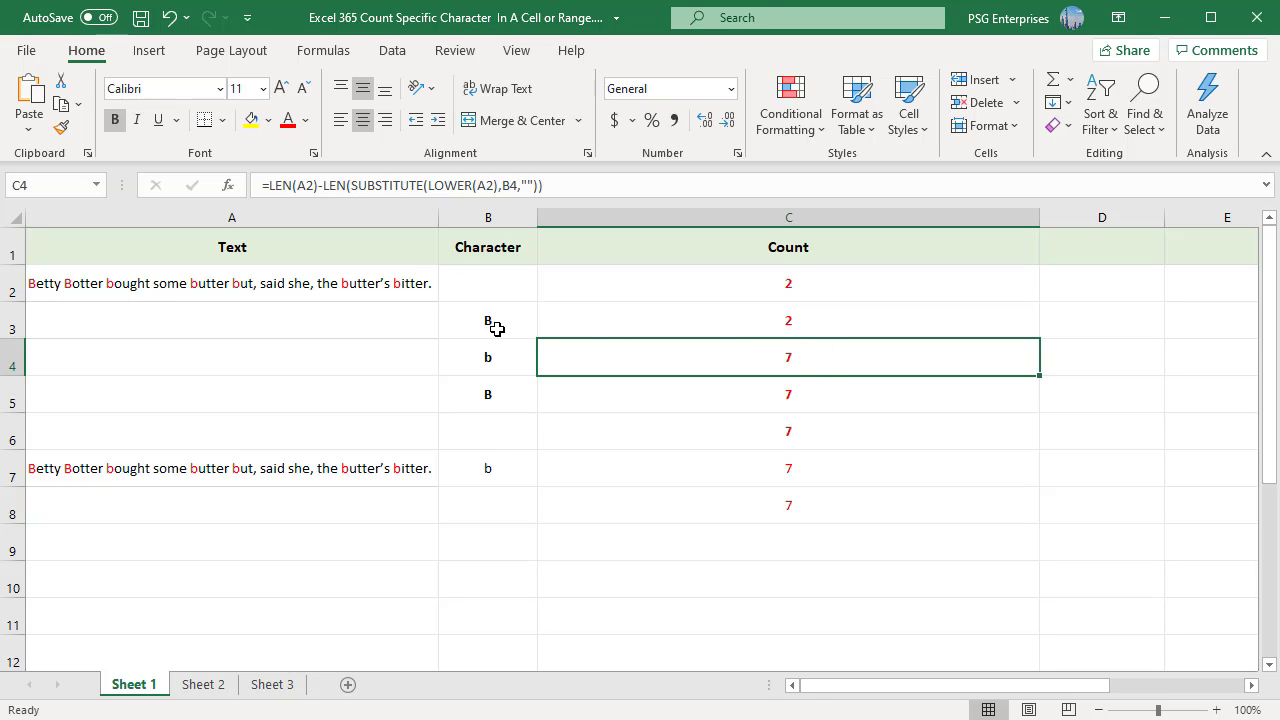
pyautogui.click(828, 318)
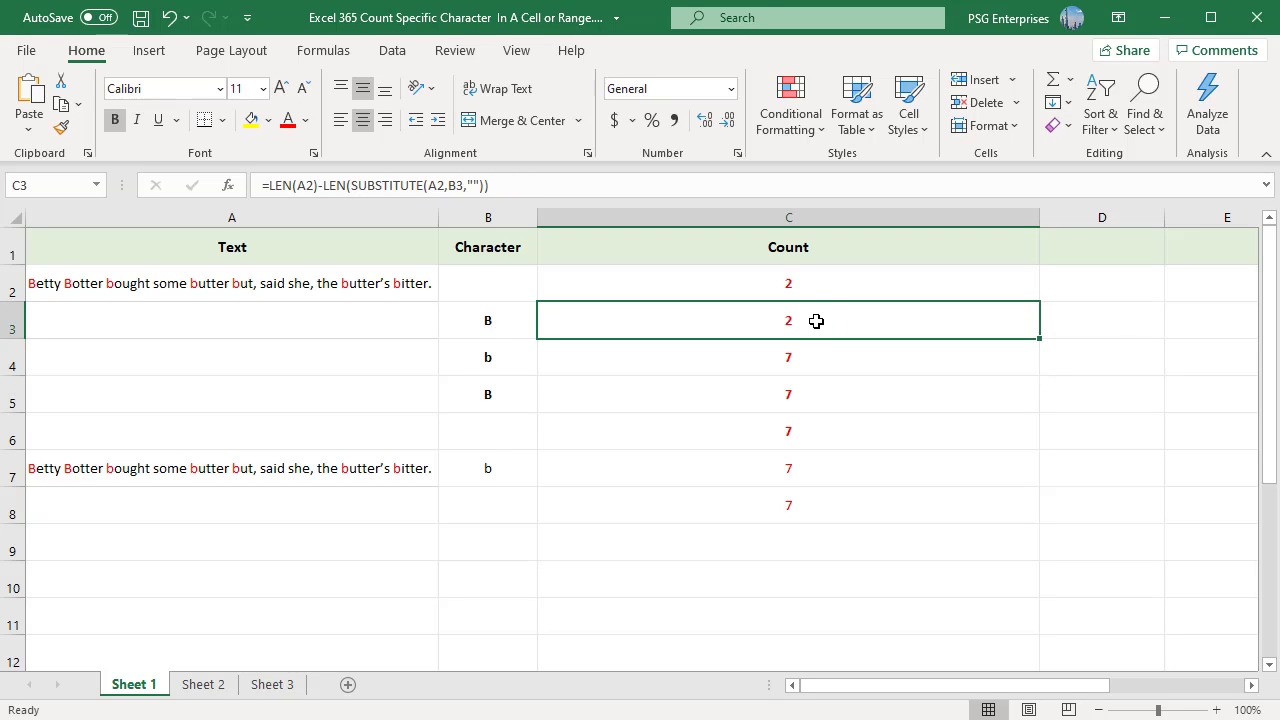
pyautogui.click(1024, 360)
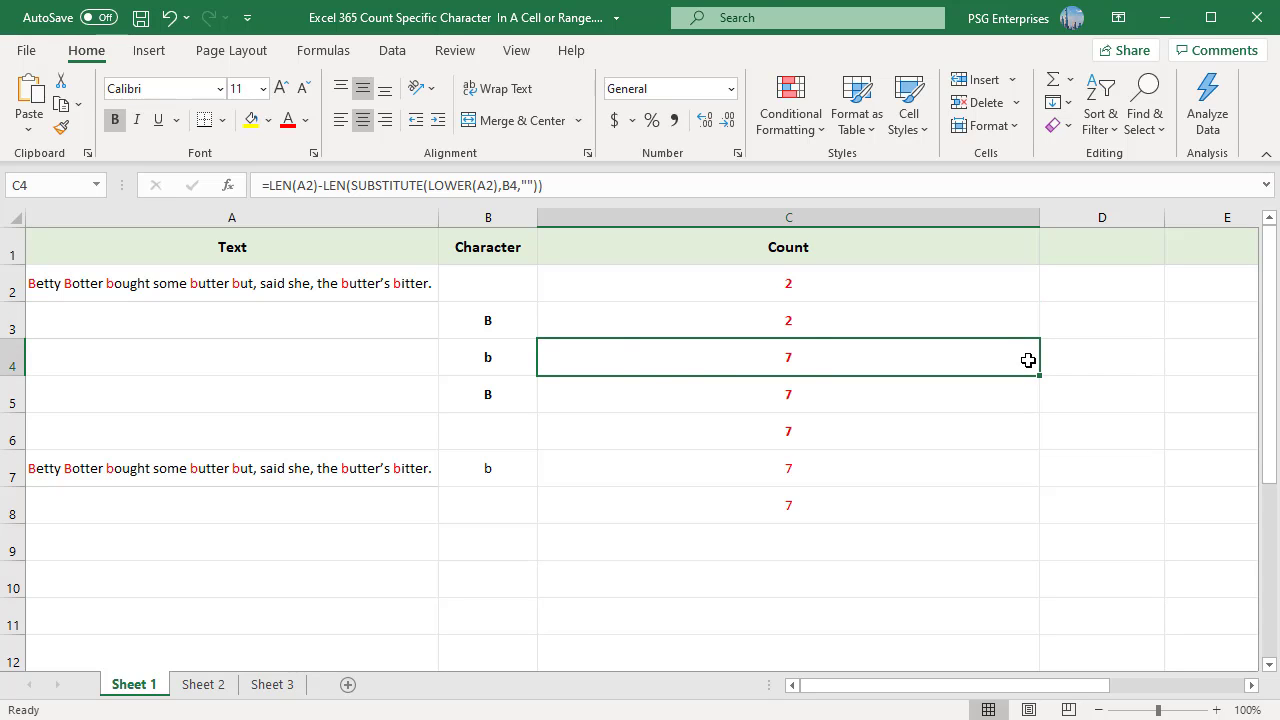
pyautogui.doubleClick(1028, 360)
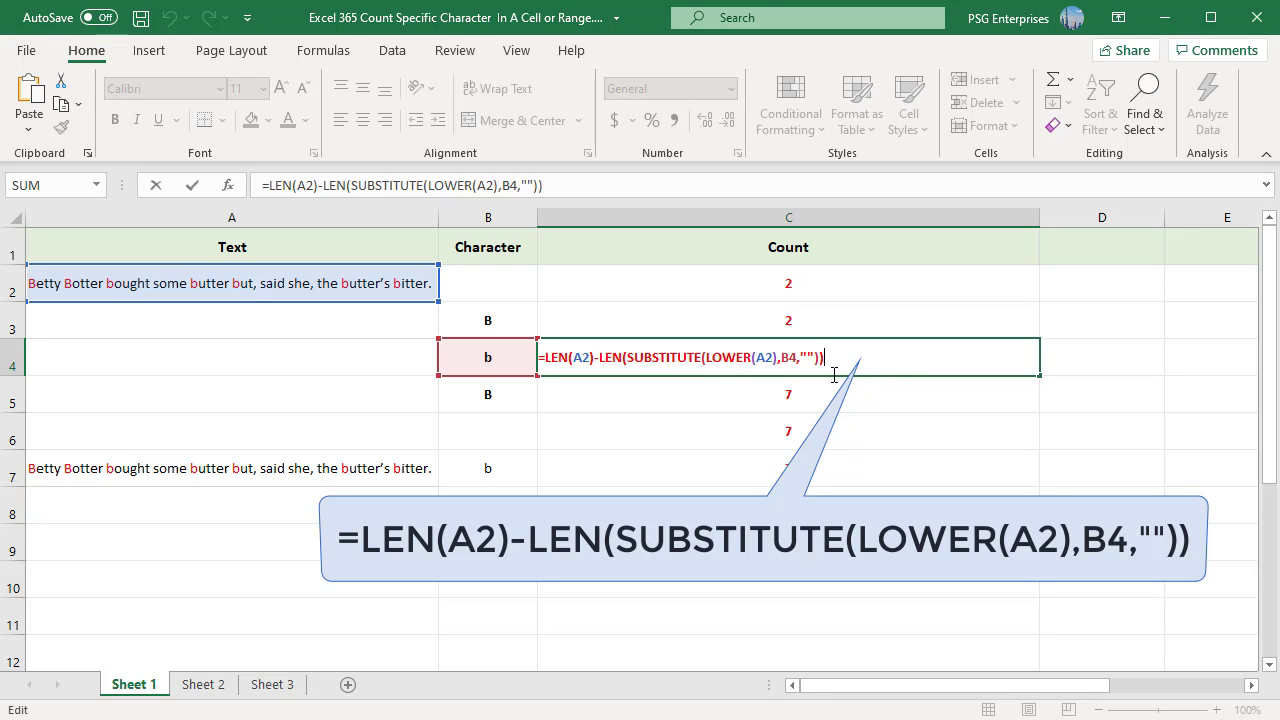
pyautogui.press('Escape')
# Inspect the formulas in C5, C7 and C8, where C8 counts b's in A7 case-insensitively.
pyautogui.click(986, 391)
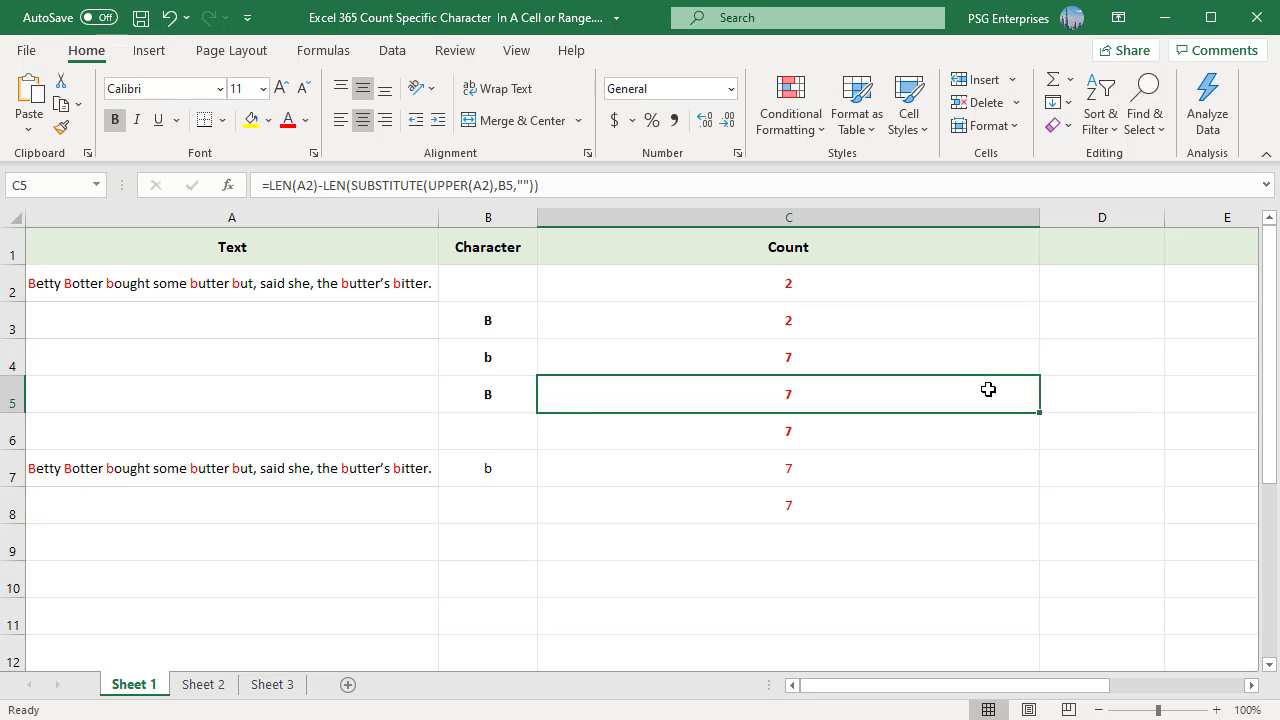
pyautogui.doubleClick(1008, 391)
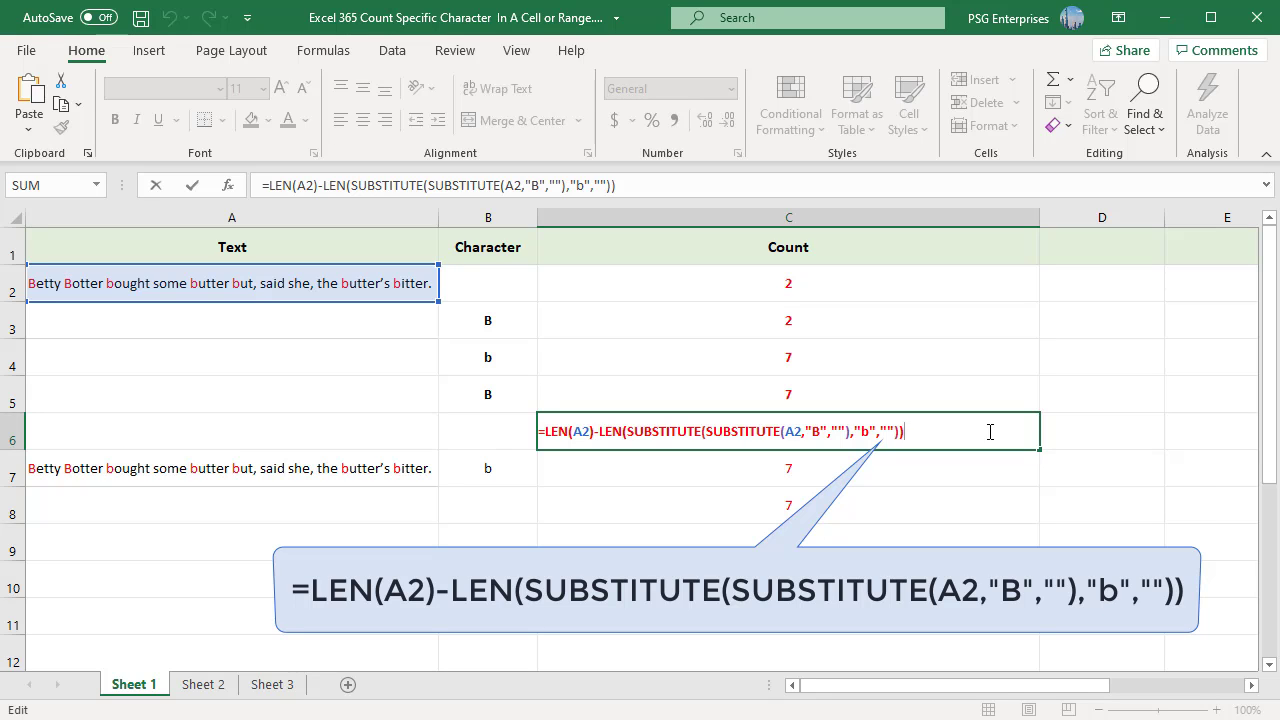
pyautogui.hotkey('ctrl', 'Return')
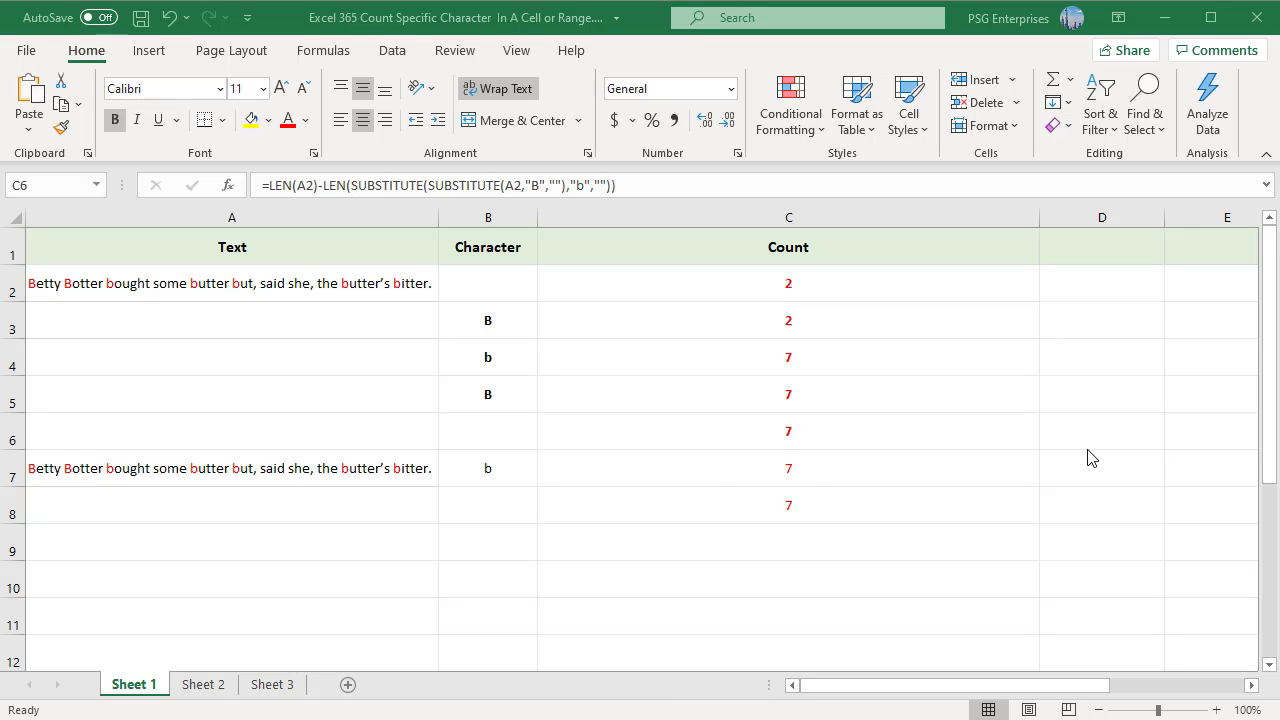
pyautogui.press('Down')
pyautogui.press('Left')
pyautogui.click(808, 480)
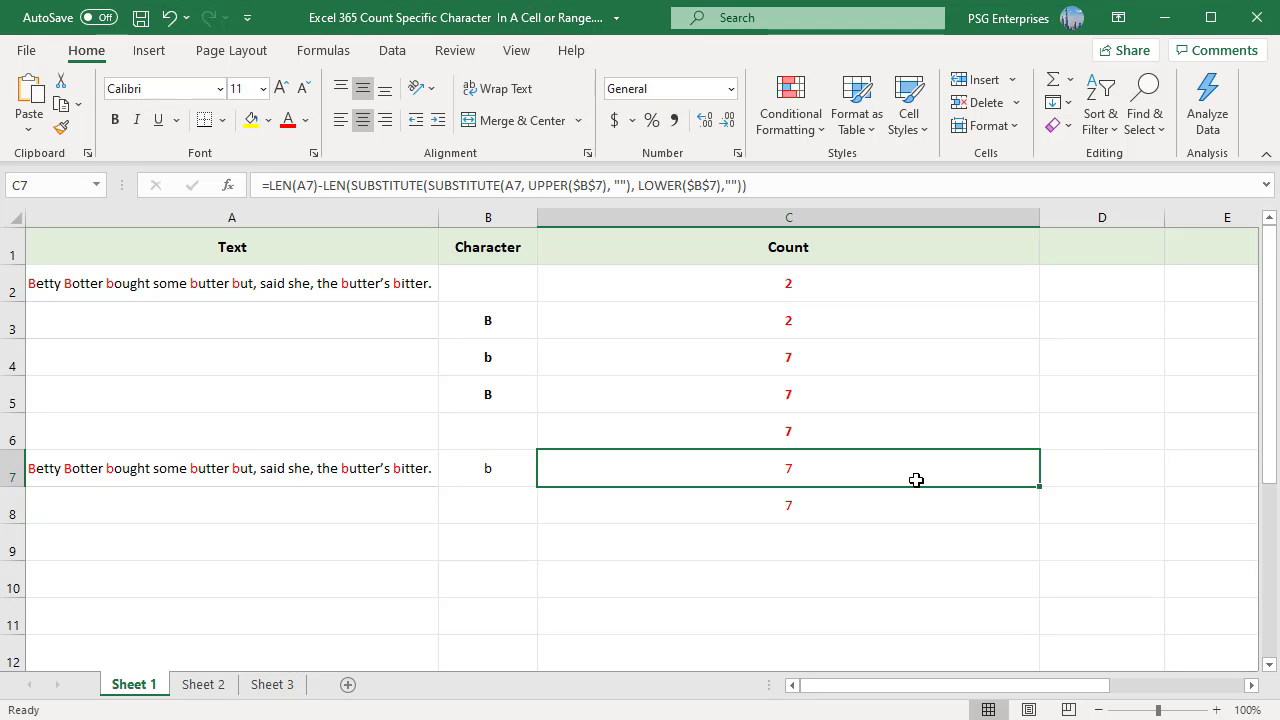
pyautogui.doubleClick(1034, 474)
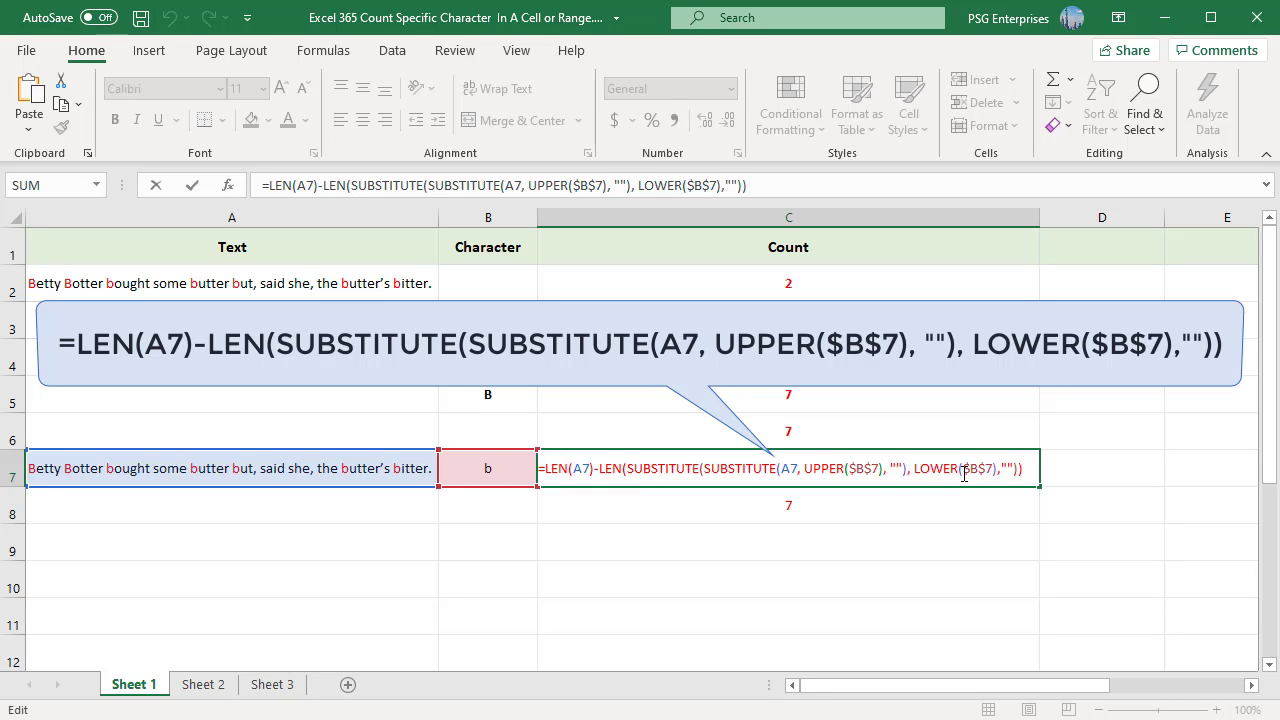
pyautogui.press('Escape')
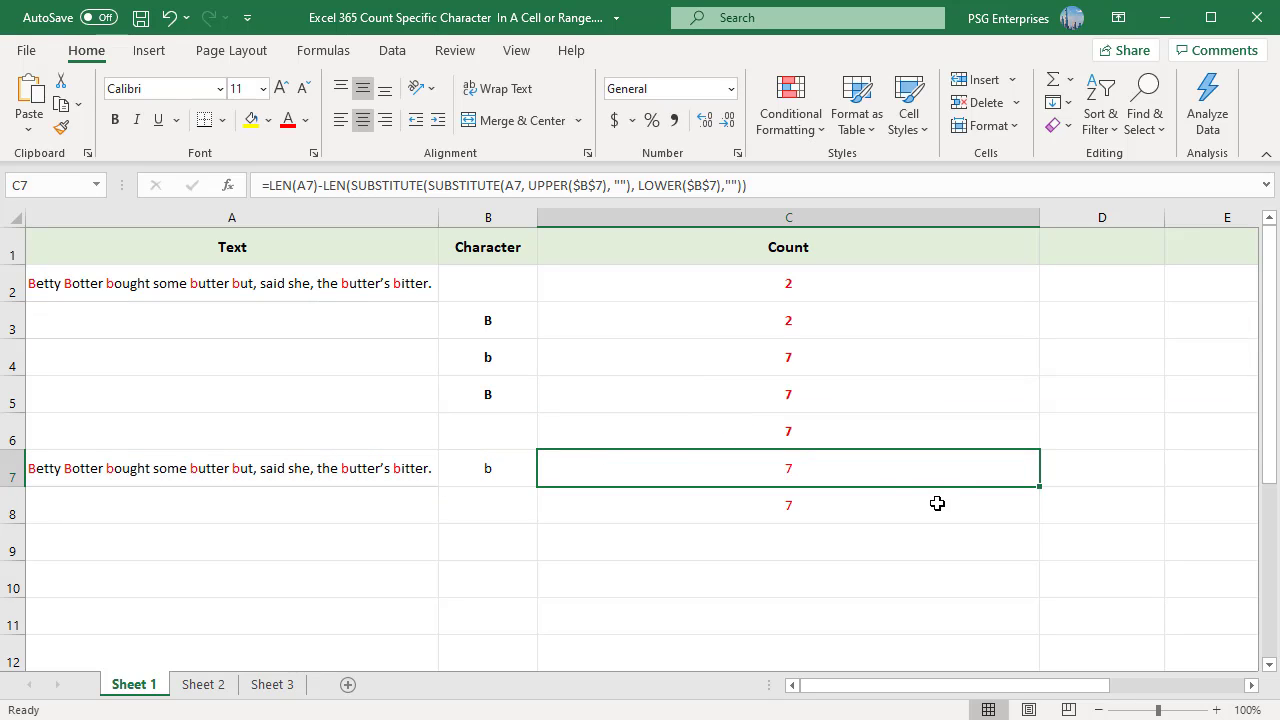
pyautogui.click(937, 503)
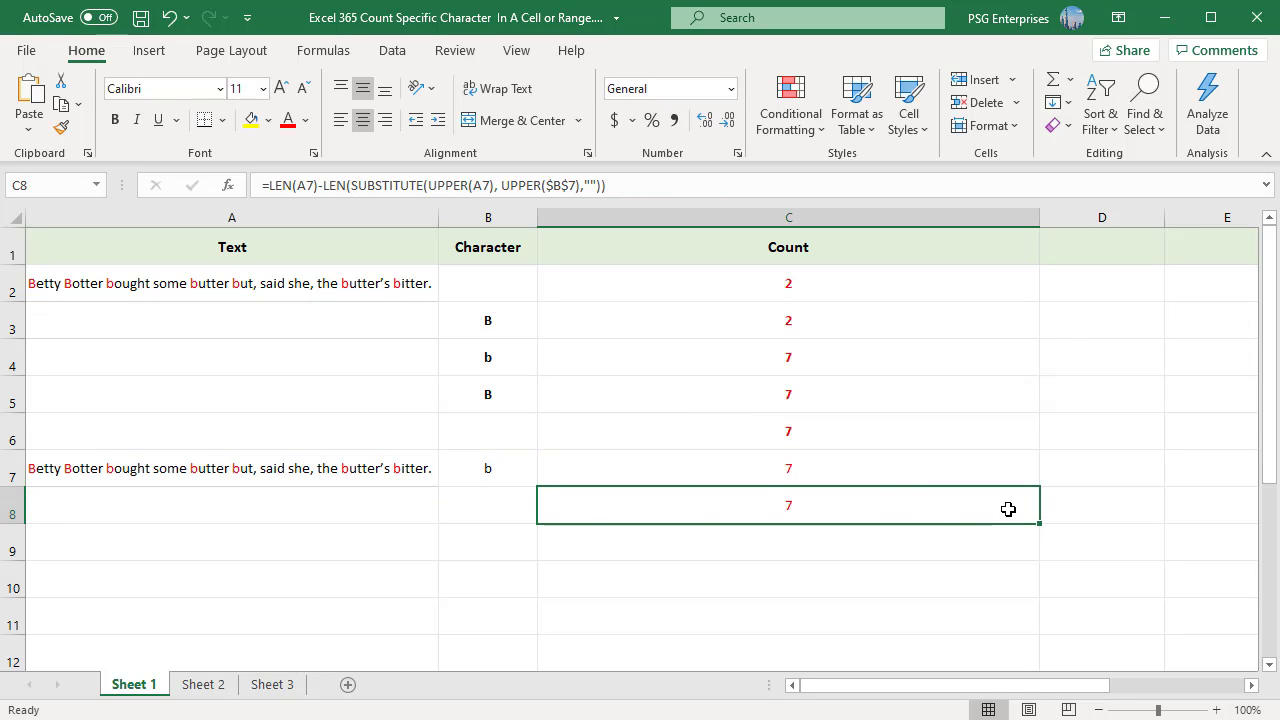
pyautogui.doubleClick(1008, 509)
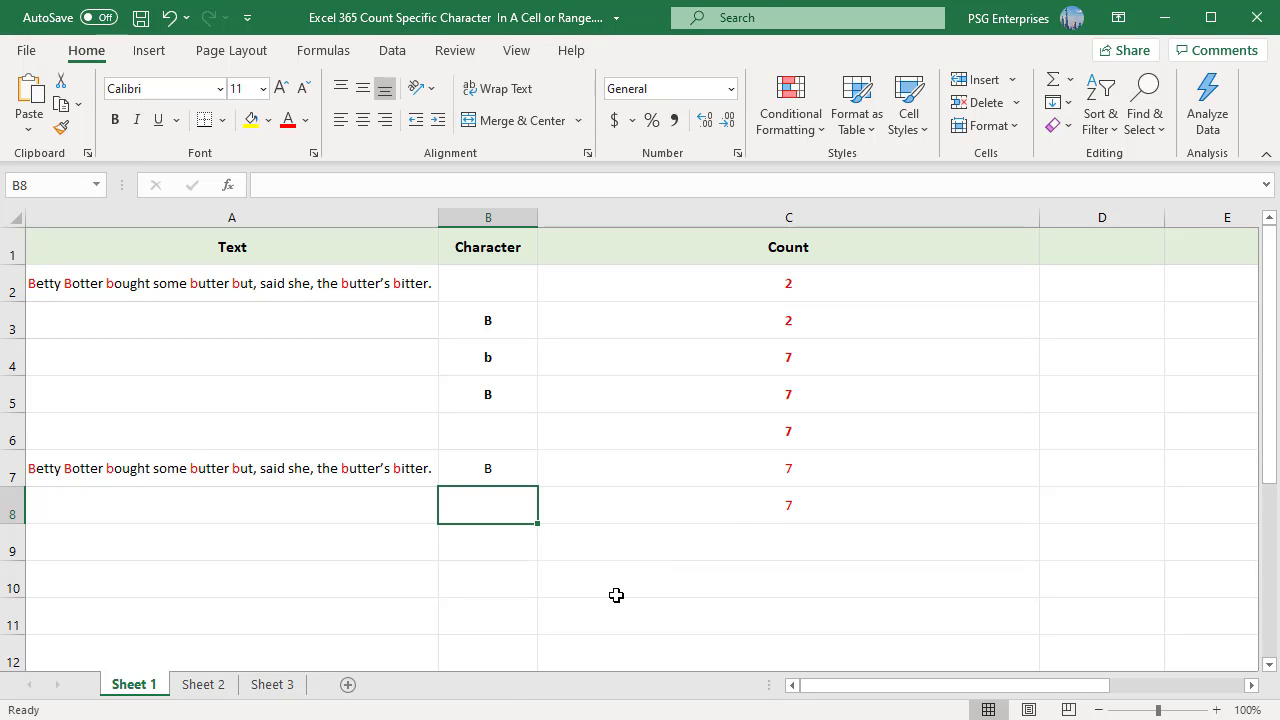
# On Sheet 2, re-confirm B4's nested SUBSTITUTE formula and fill it down to B10.
pyautogui.click(219, 697)
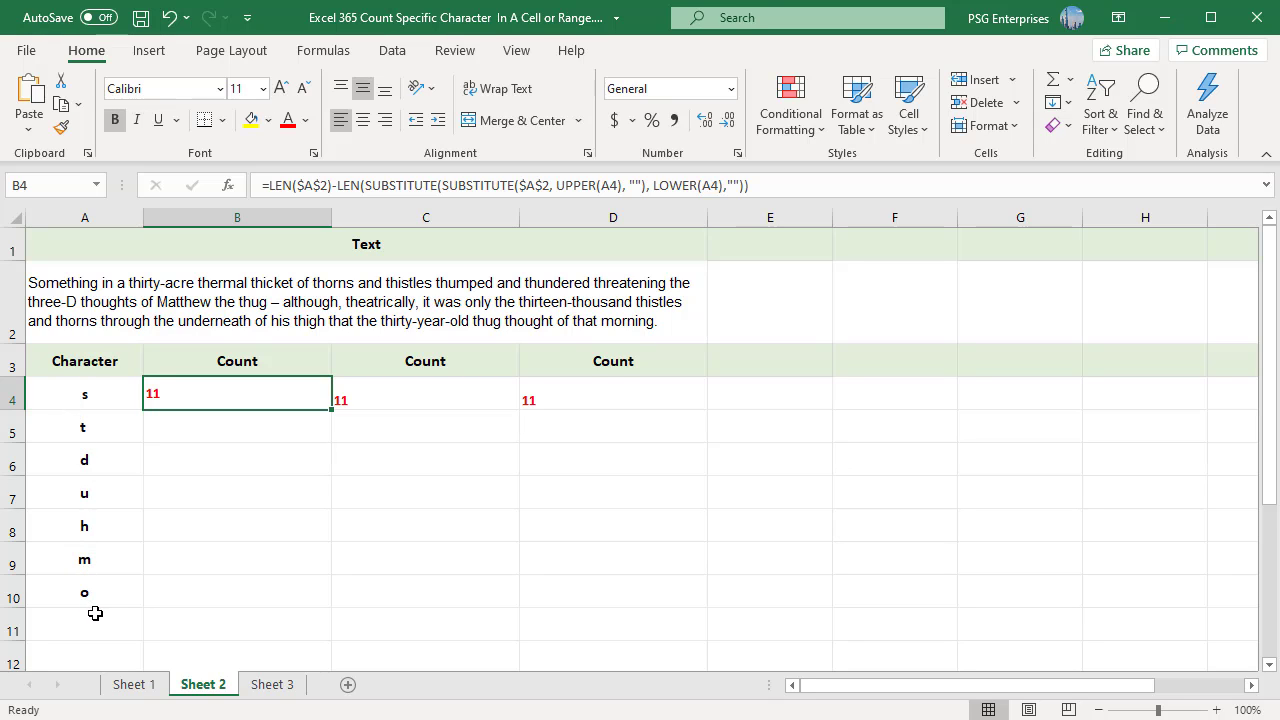
pyautogui.press('F2')
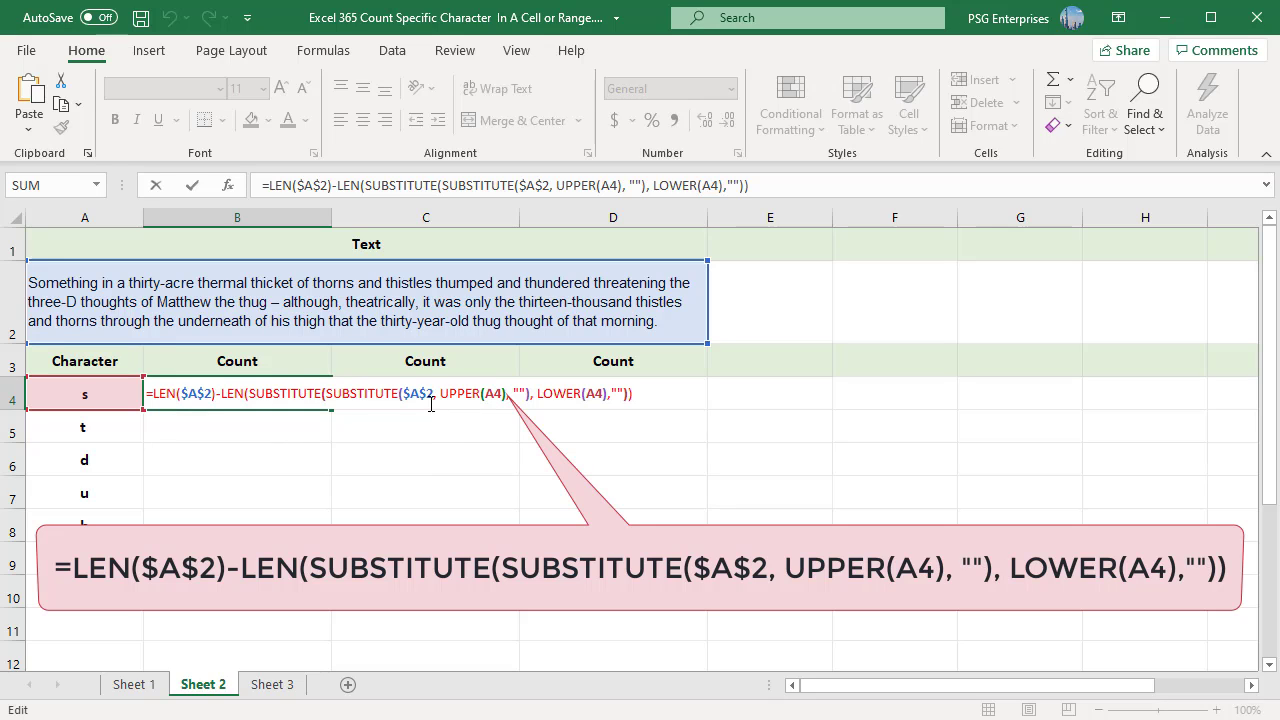
pyautogui.press('Return')
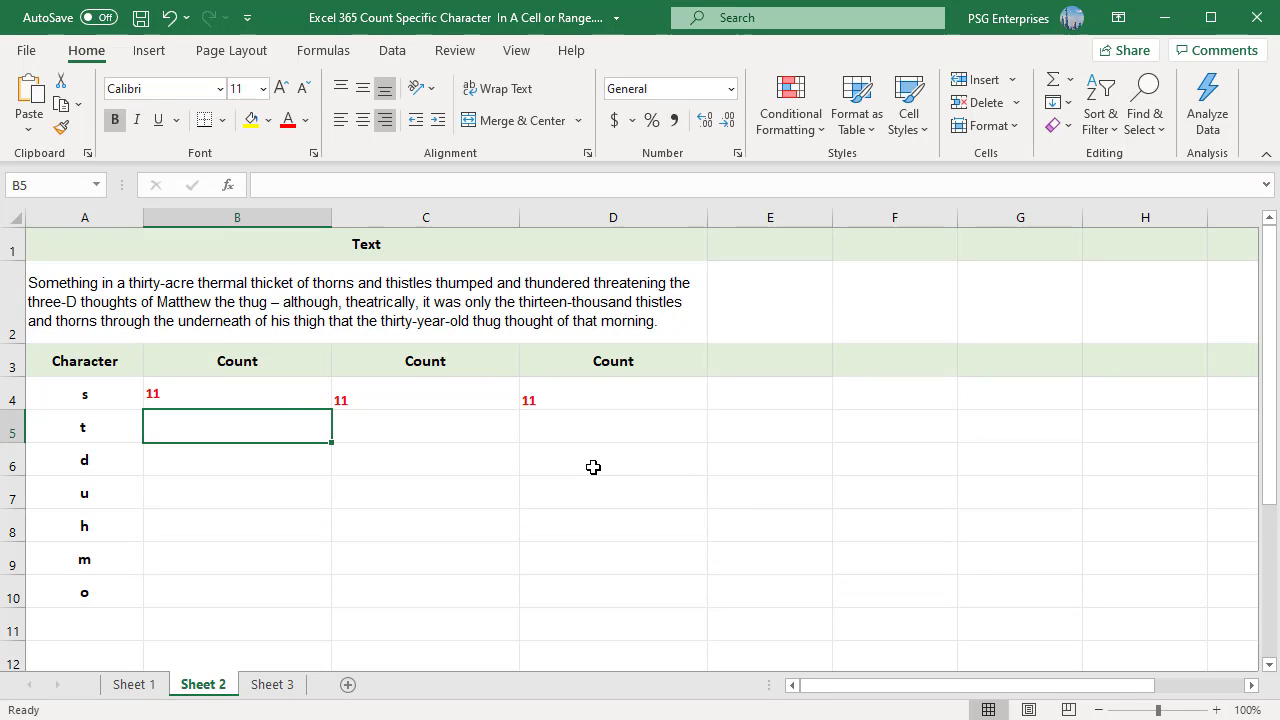
pyautogui.click(312, 398)
pyautogui.moveTo(331, 409); pyautogui.dragTo(314, 605)
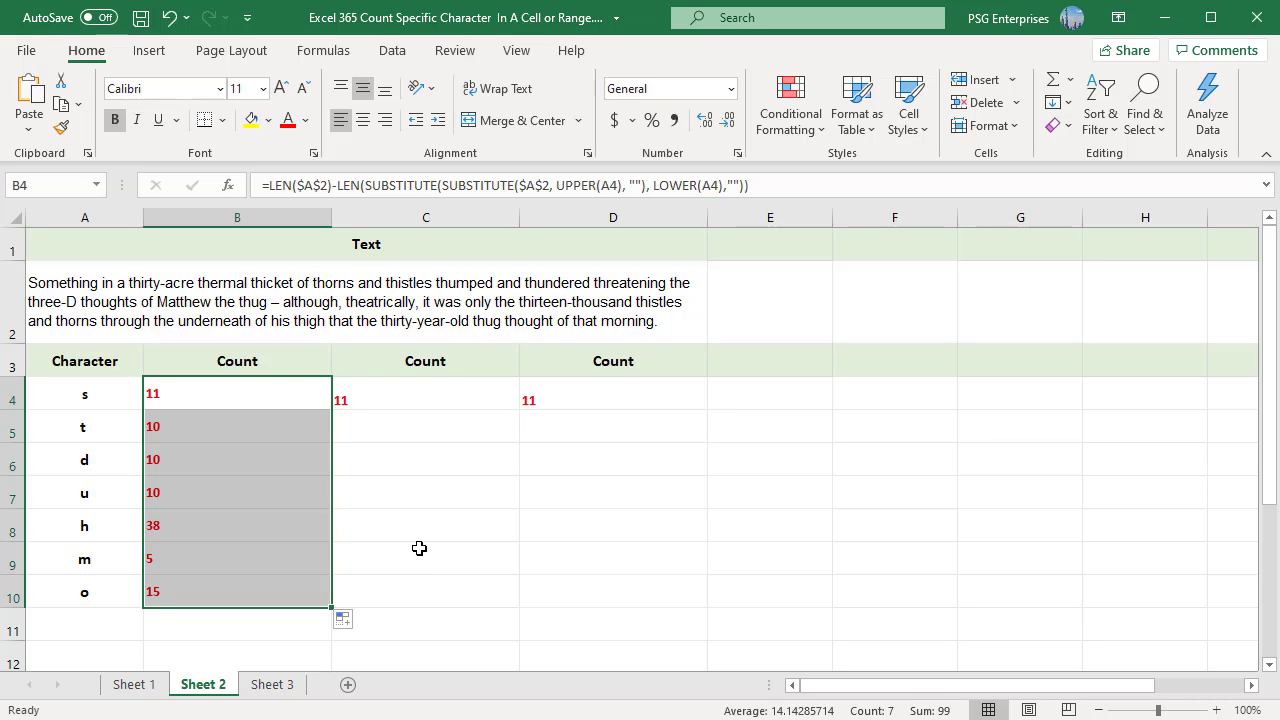
pyautogui.doubleClick(435, 618)
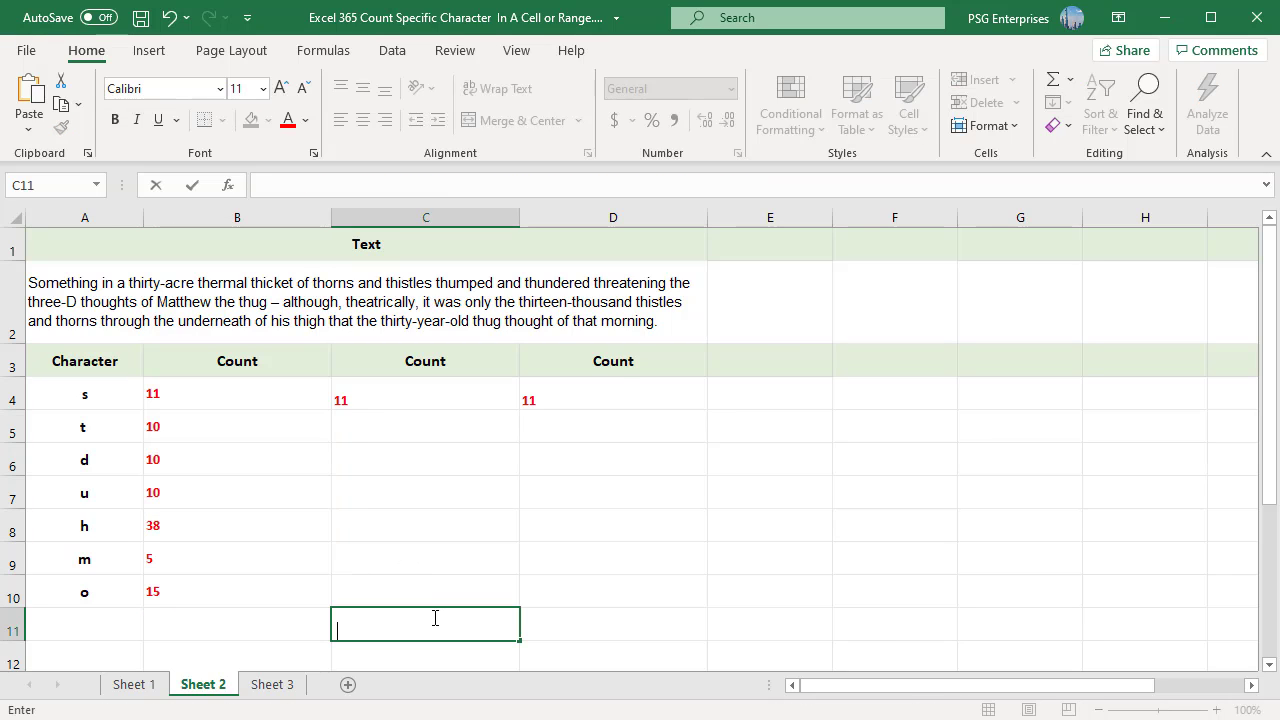
# Confirm C4's UPPER-based count formula on Sheet 2, then begin editing D4's LOWER-based formula.
pyautogui.click(412, 396)
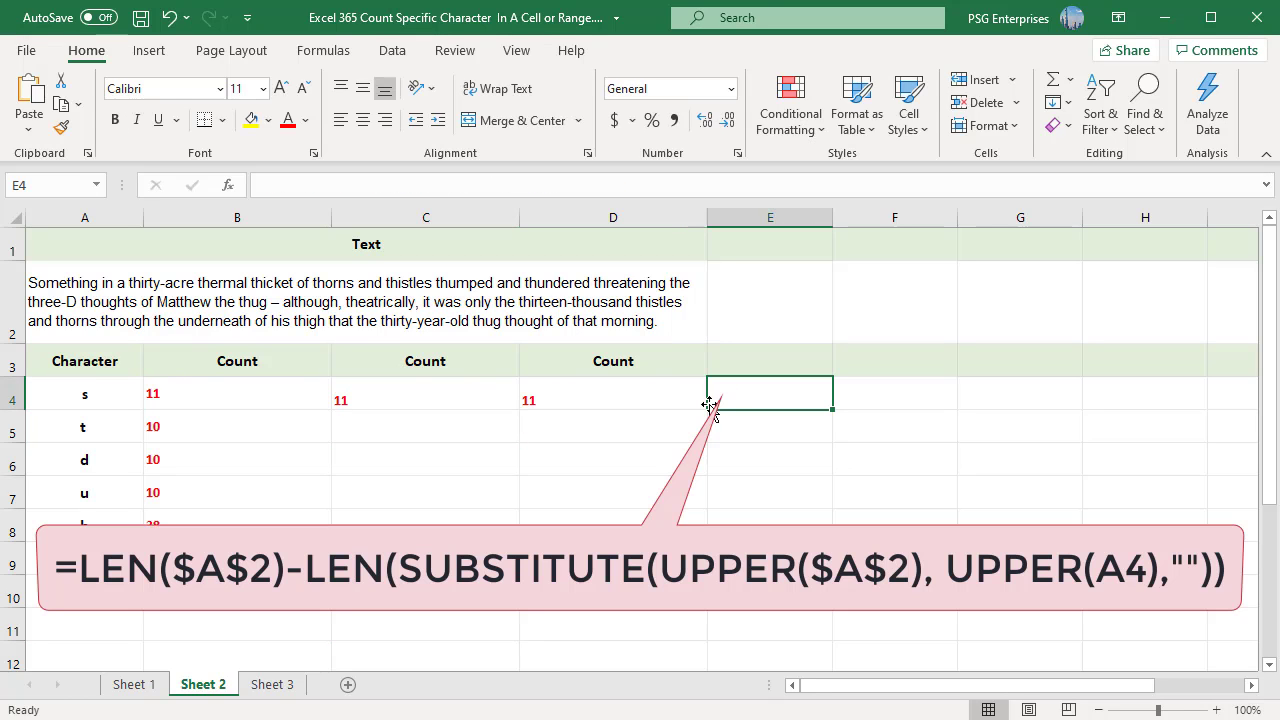
pyautogui.doubleClick(471, 394)
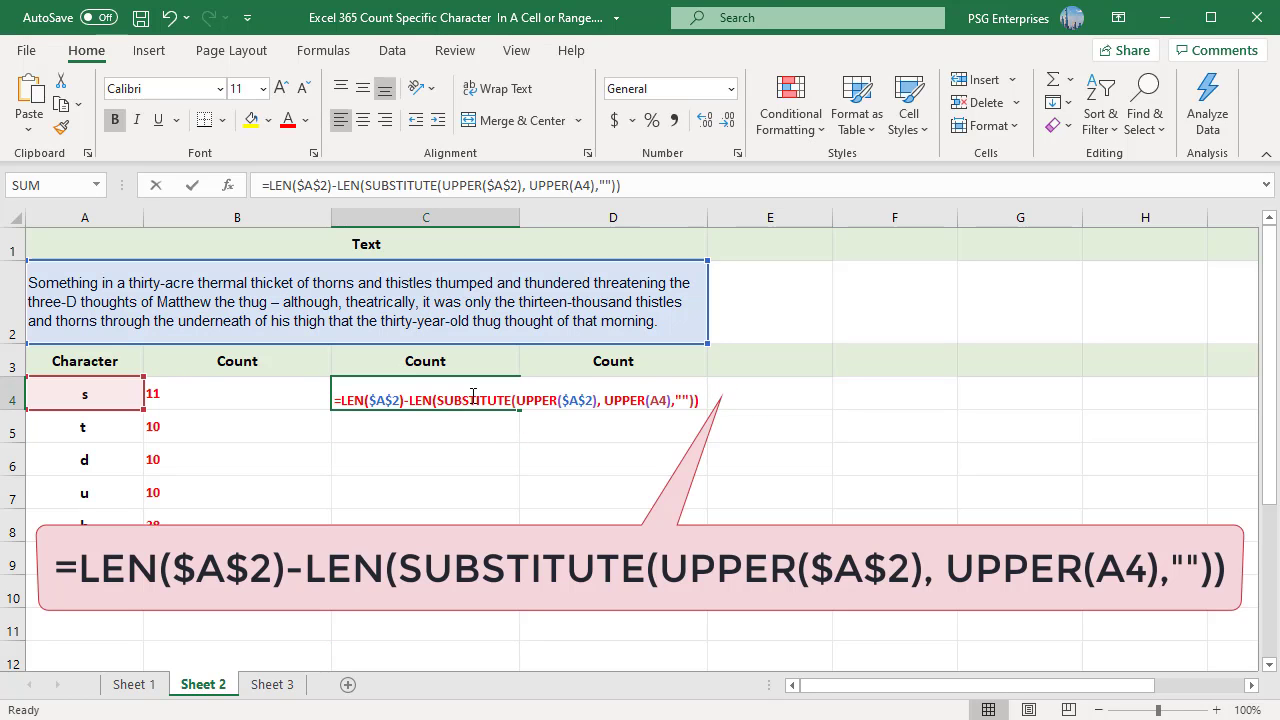
pyautogui.click(703, 398)
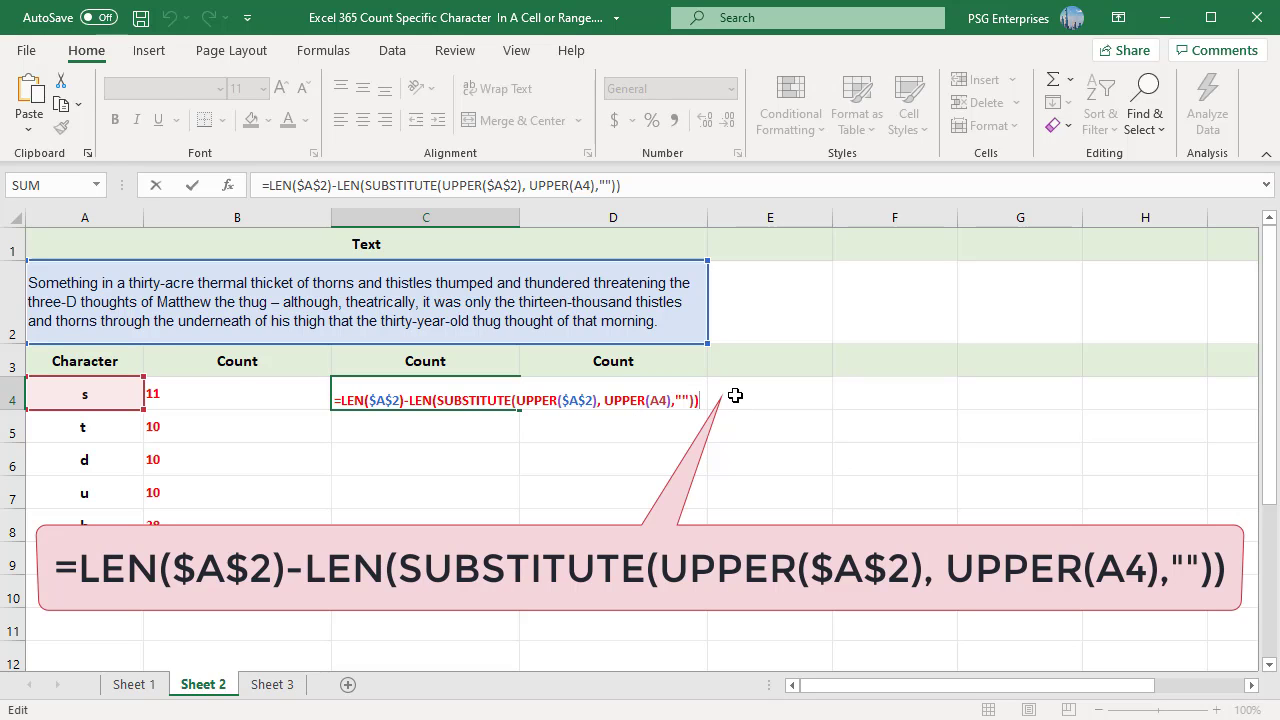
pyautogui.hotkey('ctrl', 'Return')
pyautogui.click(638, 397)
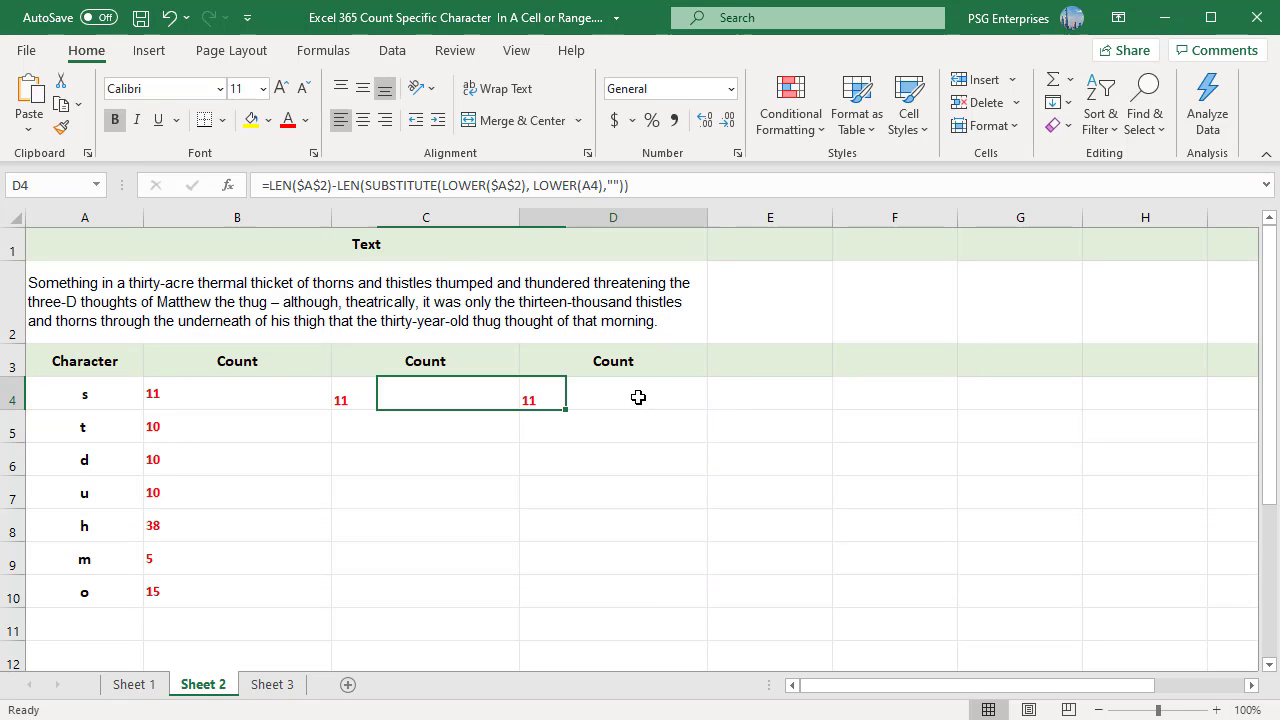
pyautogui.press('F2')
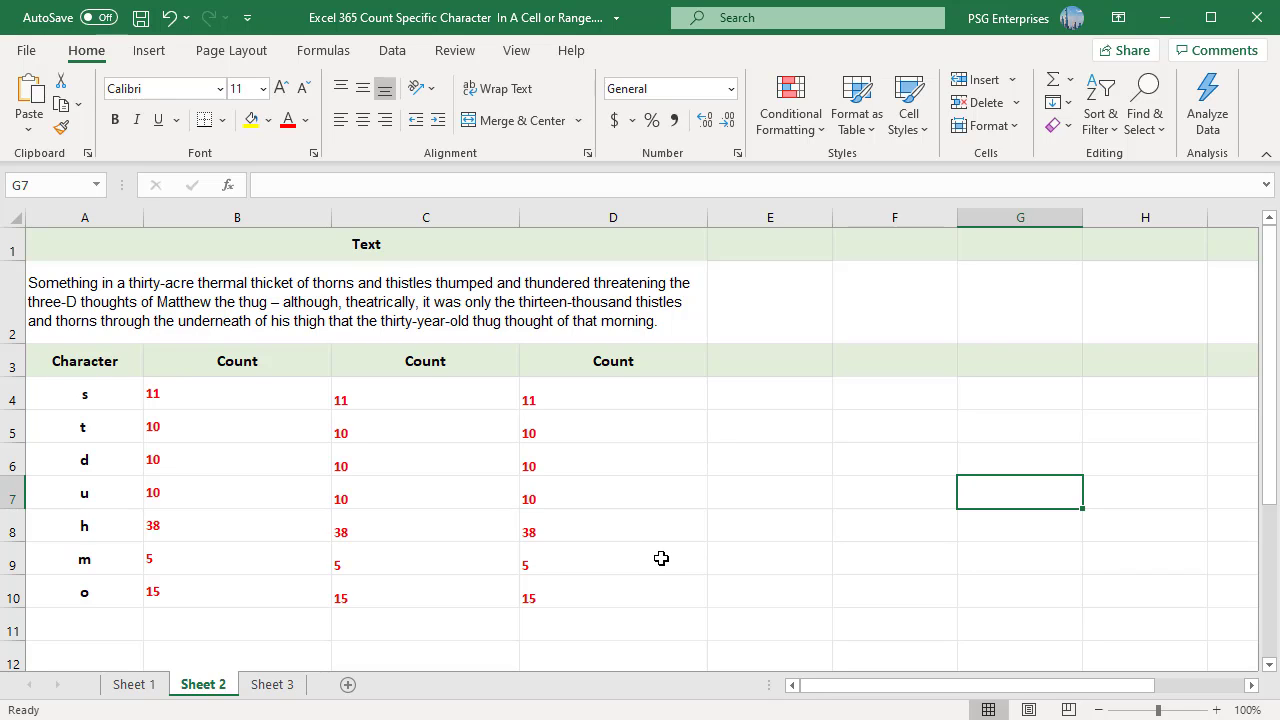
# On Sheet 3, enter =SUM(LEN(A2:A5)-LEN(SUBSTITUTE(UPPER(A2:A5),B2,""))) in C2 to total 28 O's.
pyautogui.click(275, 686)
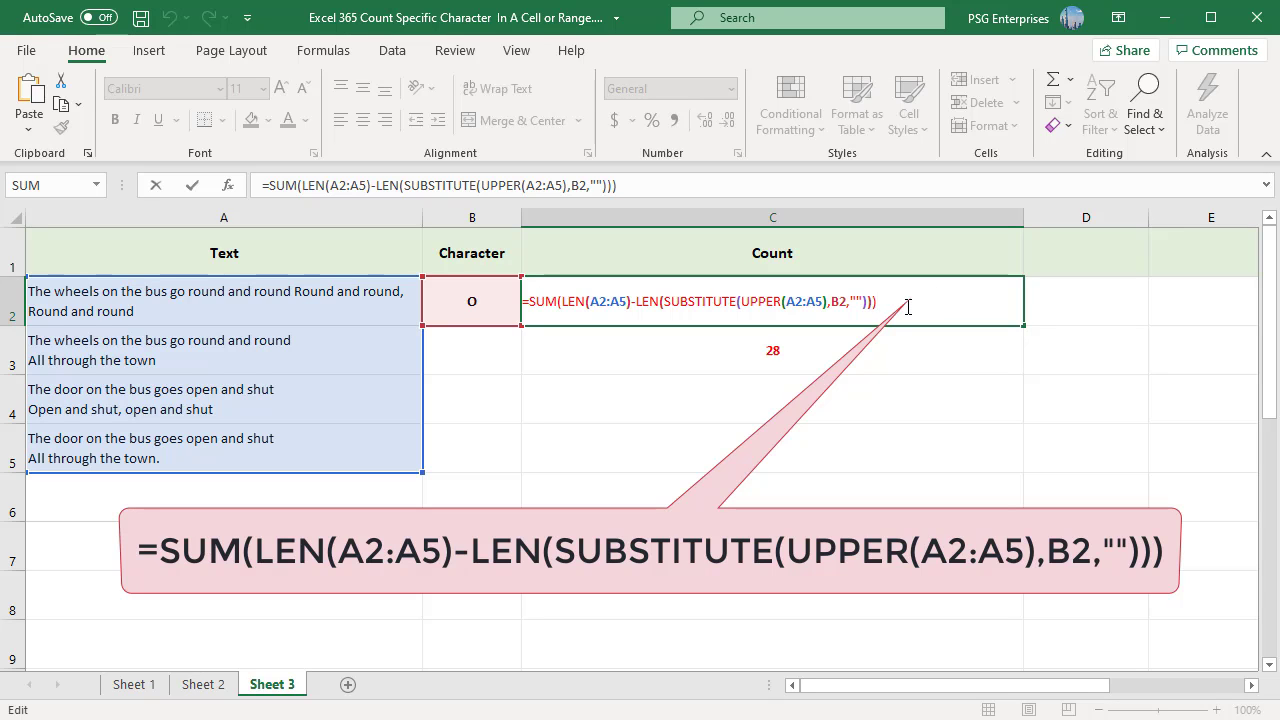
pyautogui.hotkey('ctrl', 'Return')
pyautogui.click(909, 348)
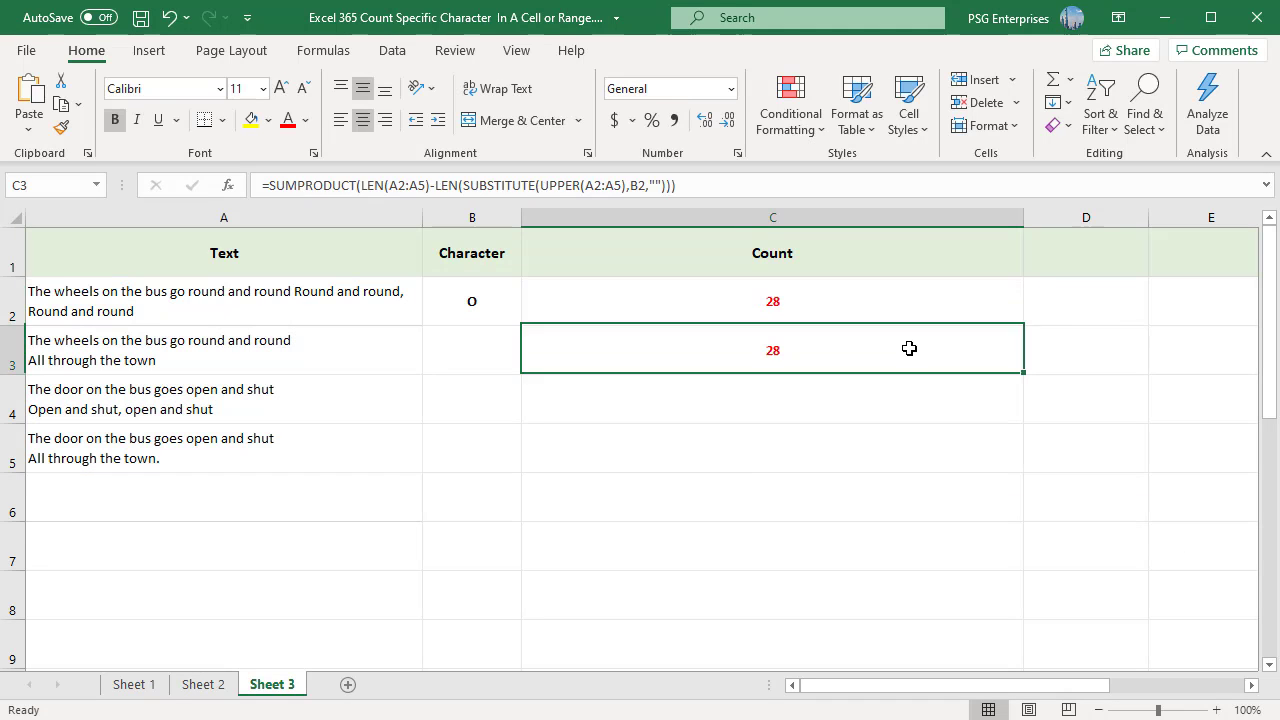
pyautogui.doubleClick(909, 348)
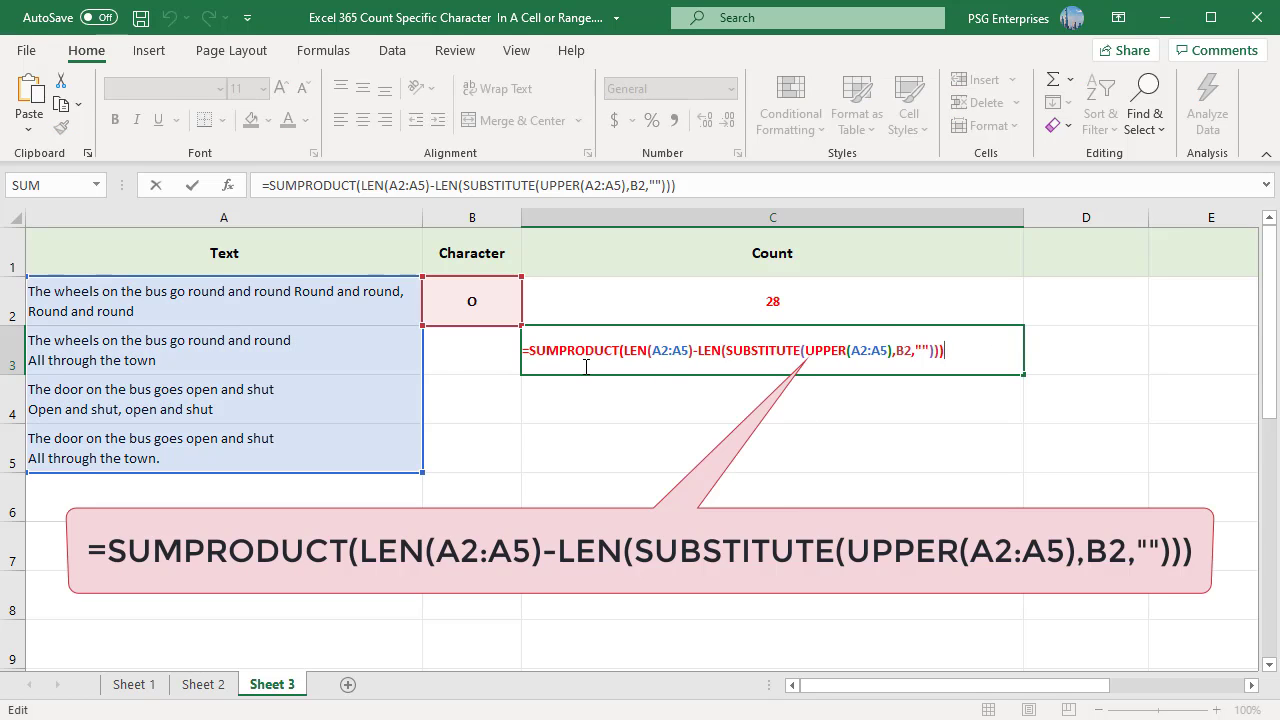